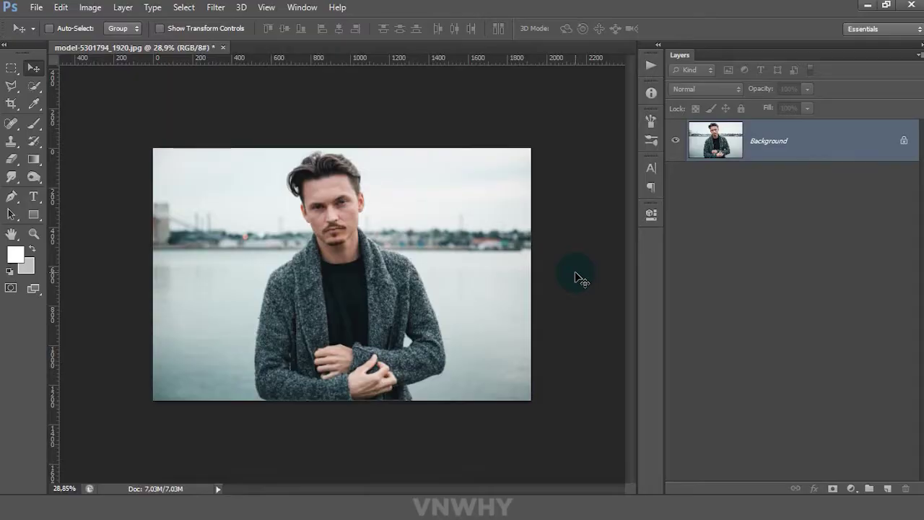
Duplicate the Background layer as 'Edit', then zoom in on the man's face.
{"action": "right_click", "coordinate": [837, 139]}
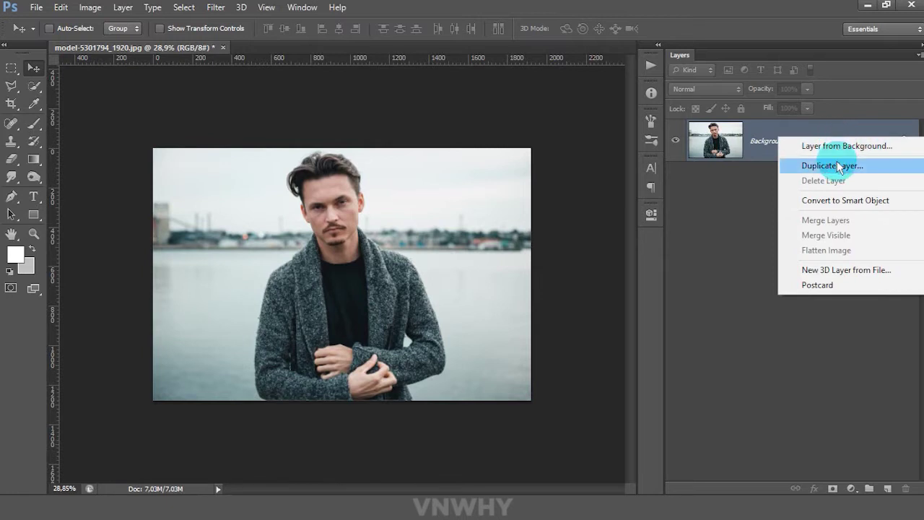
{"action": "left_click", "coordinate": [793, 164]}
{"action": "type", "text": "Edit"}
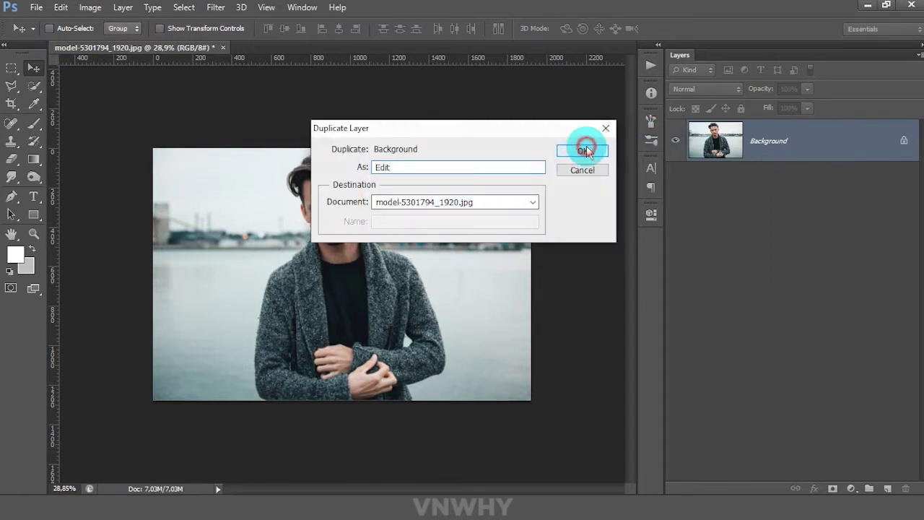
{"action": "left_click", "coordinate": [585, 150]}
{"action": "left_click", "coordinate": [33, 234]}
{"action": "left_click_drag", "start_coordinate": [328, 210], "coordinate": [331, 212]}
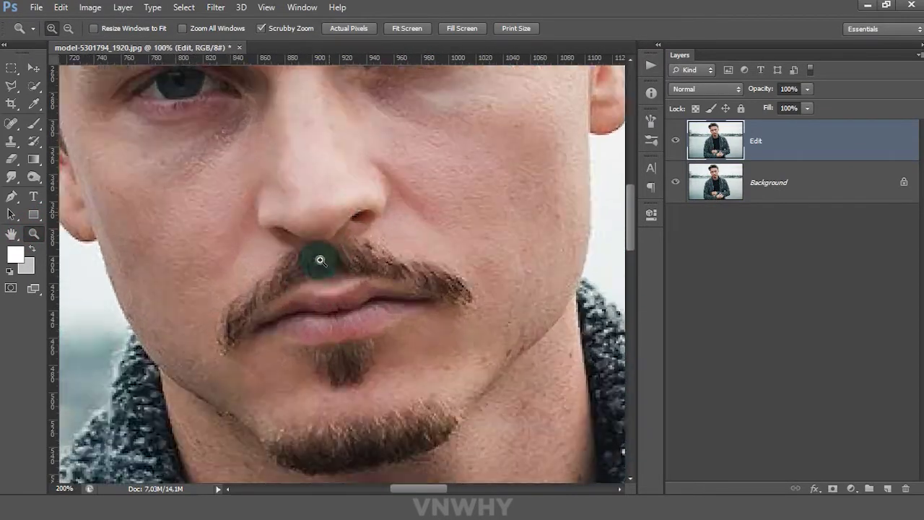
Zoom closely on the nose and mouth and marquee a rectangle around the mustache and lips.
{"action": "left_click_drag", "start_coordinate": [332, 213], "coordinate": [325, 257]}
{"action": "left_click", "coordinate": [29, 70]}
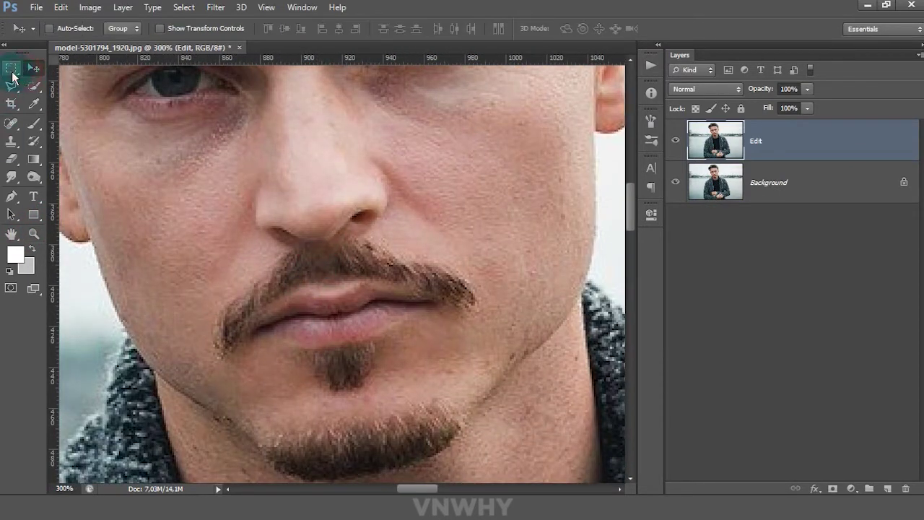
{"action": "left_click", "coordinate": [12, 70]}
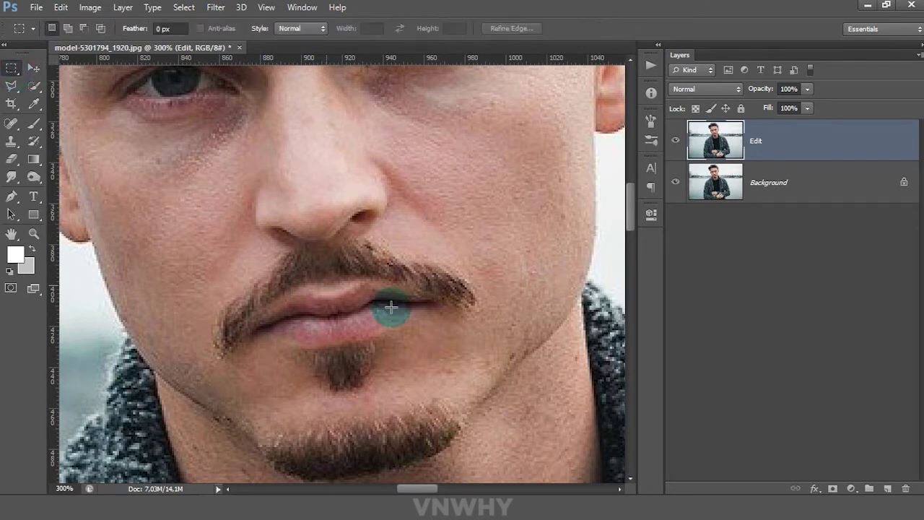
{"action": "left_click_drag", "start_coordinate": [482, 228], "coordinate": [232, 353]}
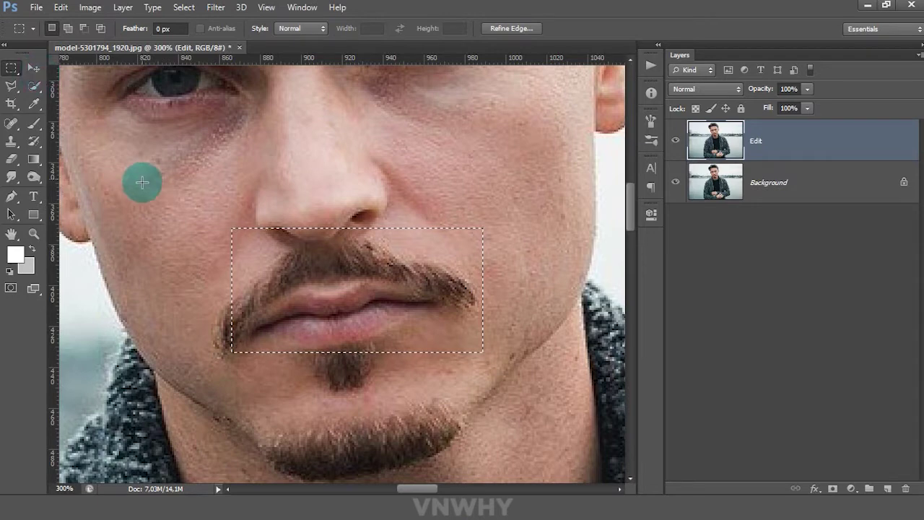
{"action": "left_click", "coordinate": [34, 69]}
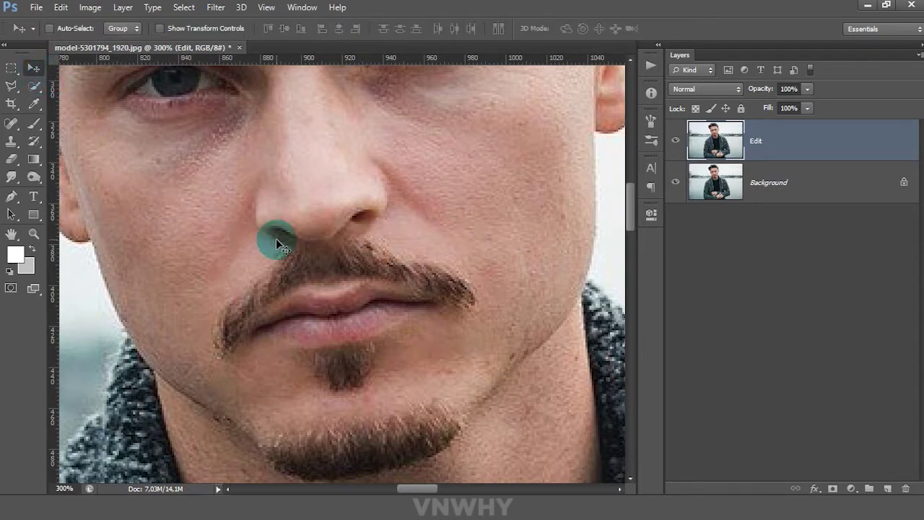
Trace a closed pen path from under the nose down to the chin and back along the jaw.
{"action": "left_click", "coordinate": [15, 177]}
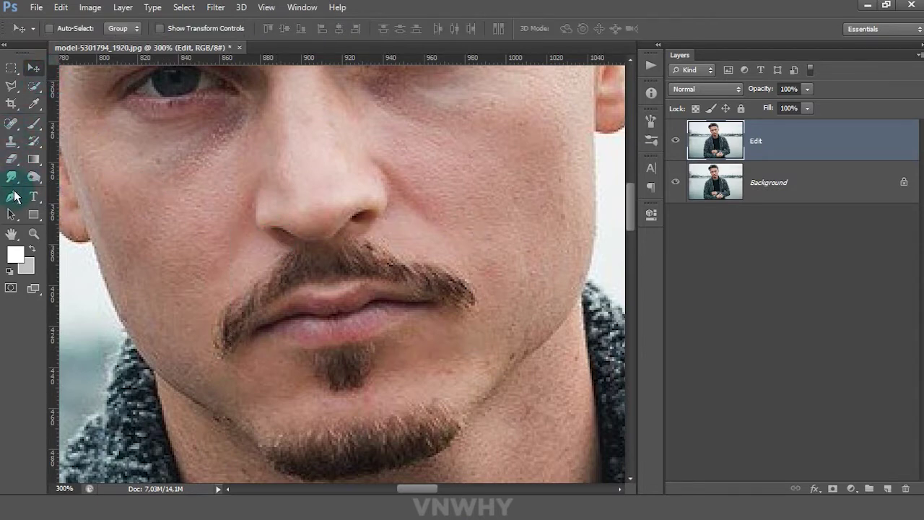
{"action": "left_click", "coordinate": [14, 196]}
{"action": "left_click", "coordinate": [470, 236]}
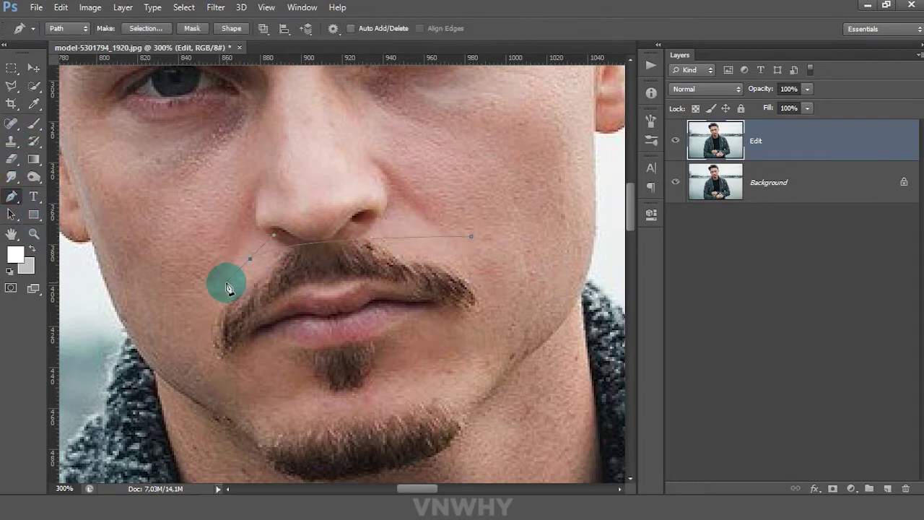
{"action": "left_click", "coordinate": [186, 336]}
{"action": "left_click", "coordinate": [219, 381]}
{"action": "left_click", "coordinate": [299, 409]}
{"action": "left_click", "coordinate": [365, 399]}
{"action": "left_click", "coordinate": [417, 383]}
{"action": "left_click", "coordinate": [471, 349]}
{"action": "left_click", "coordinate": [486, 269]}
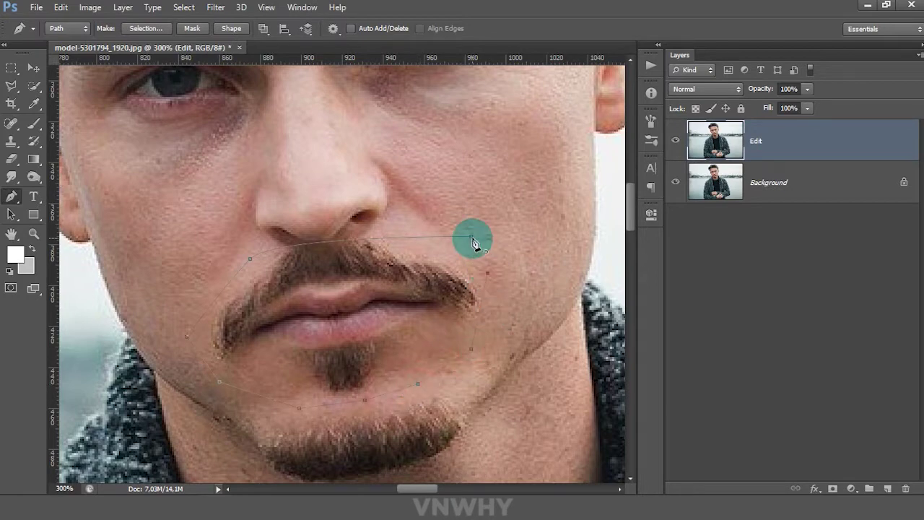
Convert the mouth outline path into a selection with 0 feather.
{"action": "right_click", "coordinate": [374, 273]}
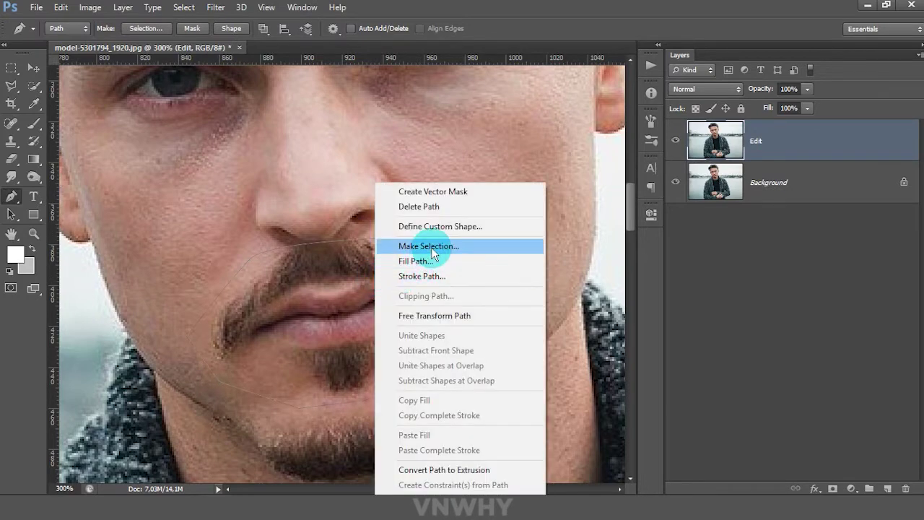
{"action": "left_click", "coordinate": [475, 247]}
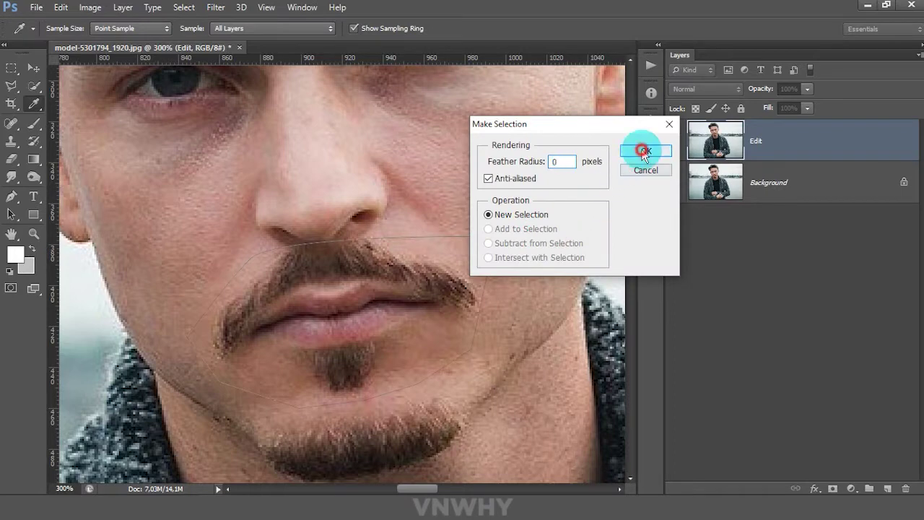
{"action": "left_click", "coordinate": [643, 151]}
Content-Aware fill the selection at Normal mode, 100% opacity, erasing the mustache and lips.
{"action": "left_click", "coordinate": [11, 68]}
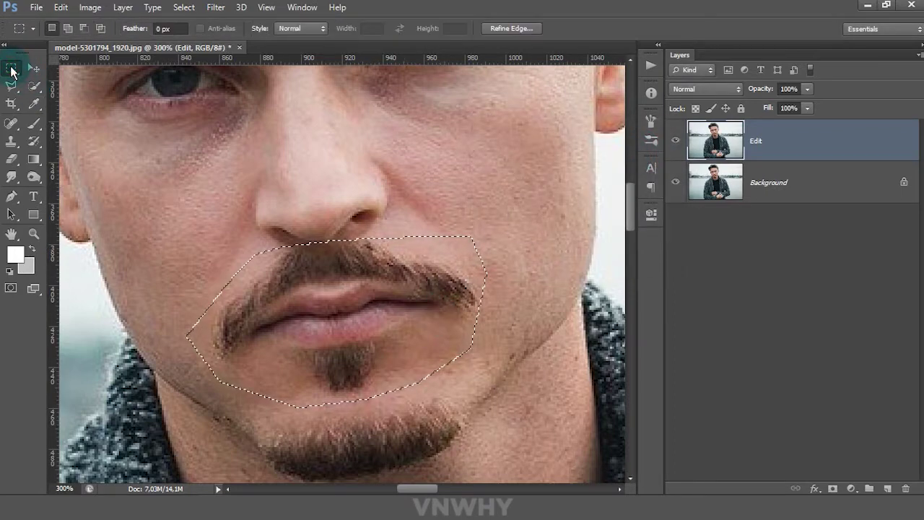
{"action": "right_click", "coordinate": [404, 296]}
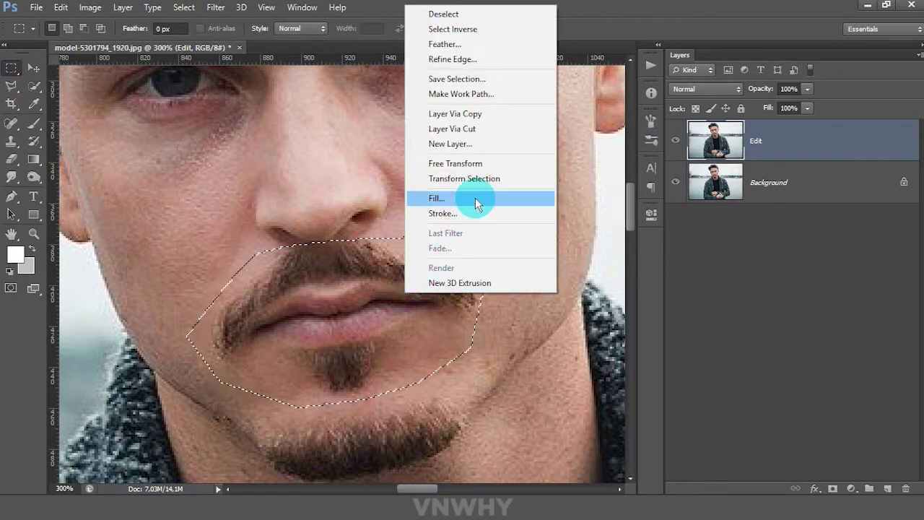
{"action": "left_click", "coordinate": [477, 200]}
{"action": "left_click", "coordinate": [490, 149]}
{"action": "left_click", "coordinate": [433, 207]}
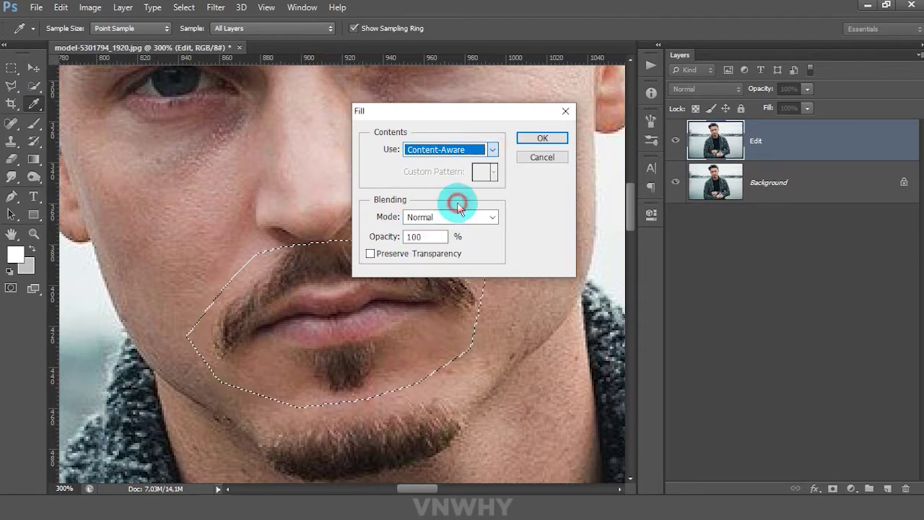
{"action": "left_click", "coordinate": [453, 217]}
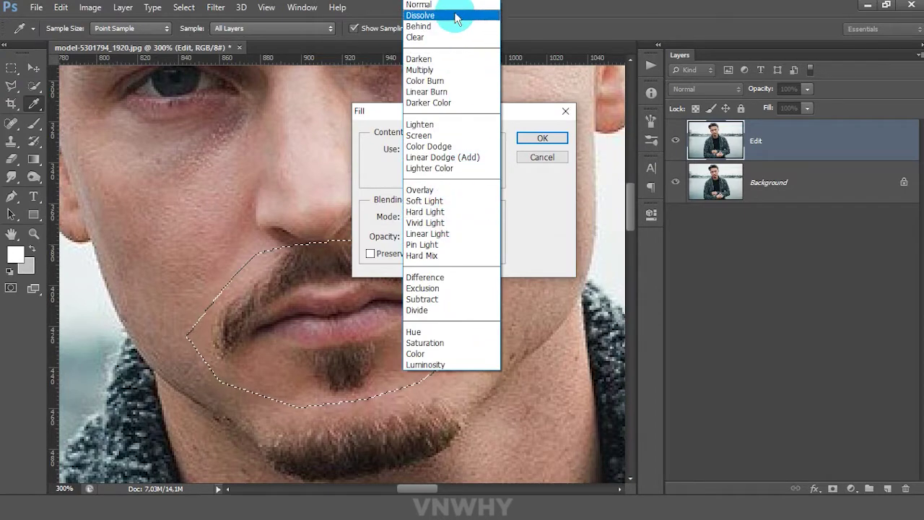
{"action": "left_click", "coordinate": [433, 4]}
{"action": "left_click_drag", "start_coordinate": [433, 237], "coordinate": [380, 237]}
{"action": "left_click", "coordinate": [541, 137]}
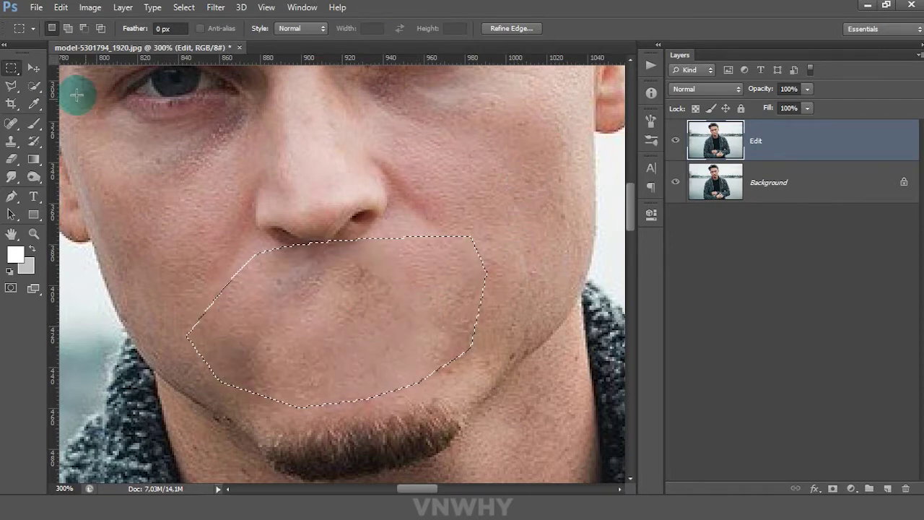
{"action": "left_click", "coordinate": [33, 68]}
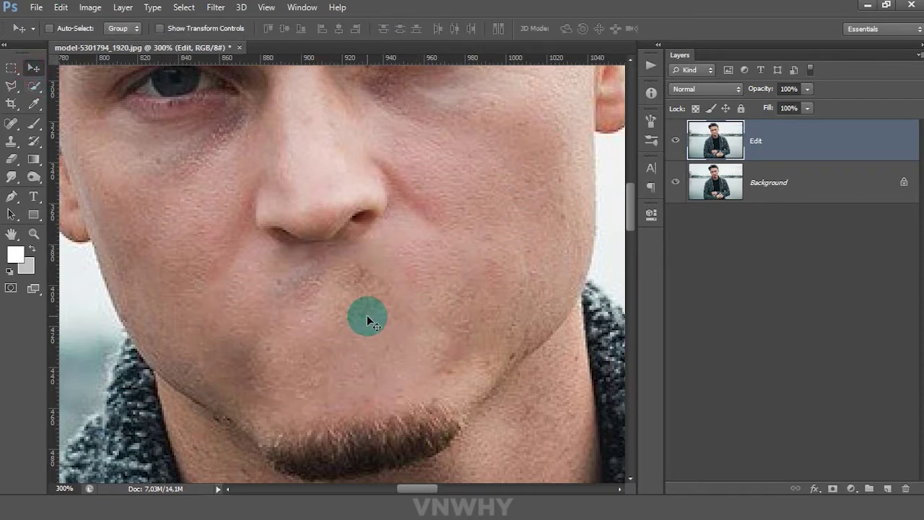
Clone-stamp the patched skin with a 28 px, 0% hardness brush, then select the Background layer.
{"action": "scroll", "coordinate": [367, 315], "scroll_direction": "down", "scroll_amount": 1}
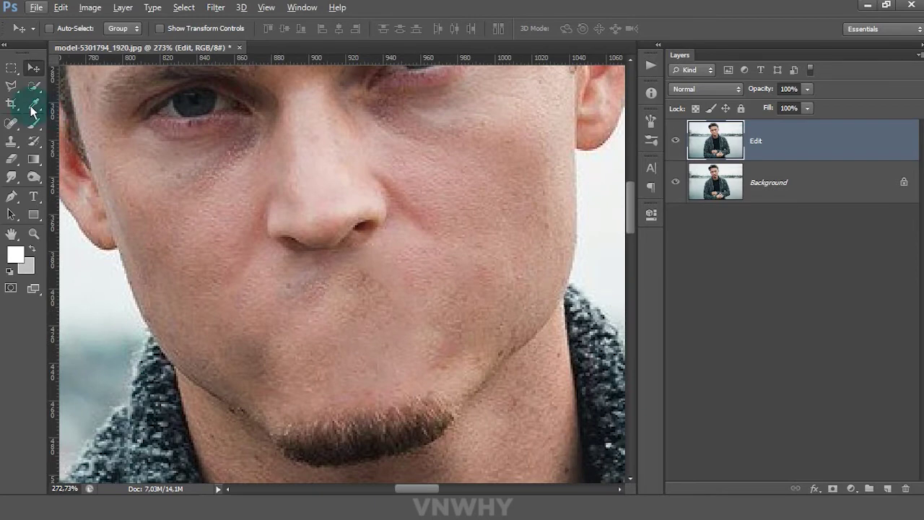
{"action": "left_click", "coordinate": [35, 124]}
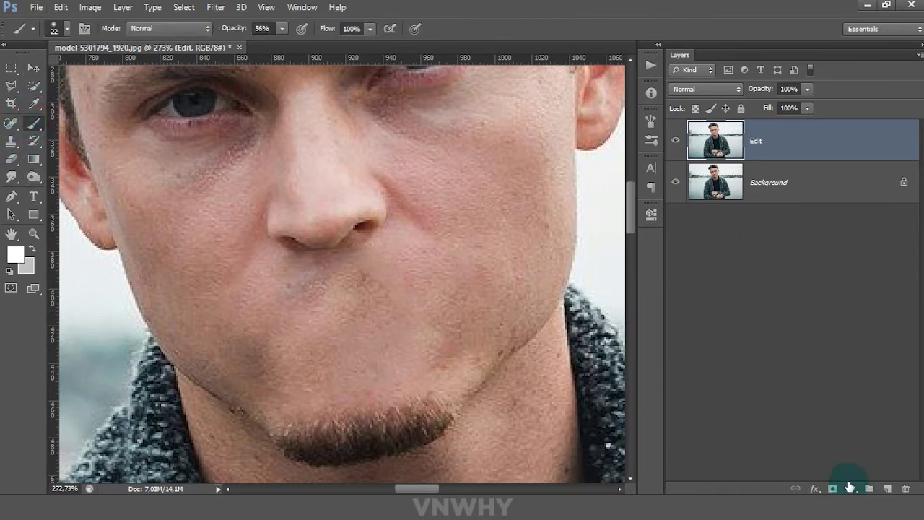
{"action": "left_click", "coordinate": [13, 142]}
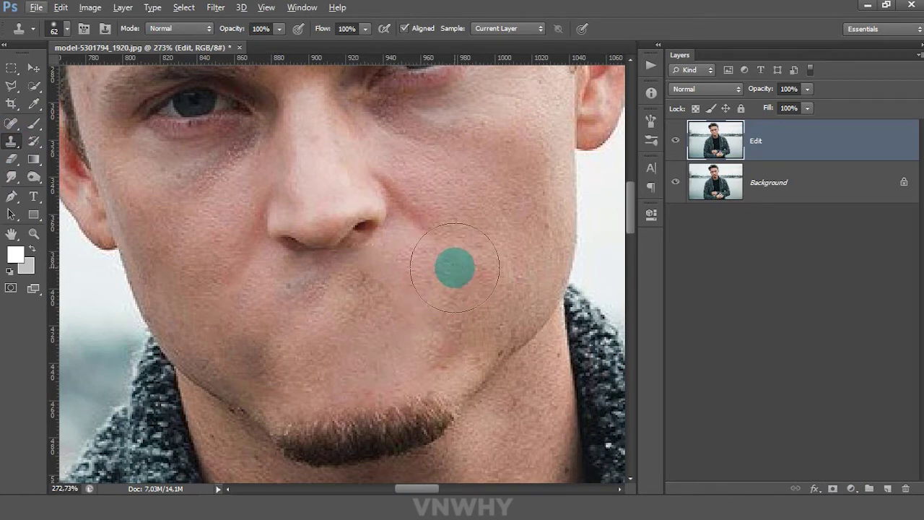
{"action": "right_click", "coordinate": [506, 124]}
{"action": "left_click", "coordinate": [491, 108]}
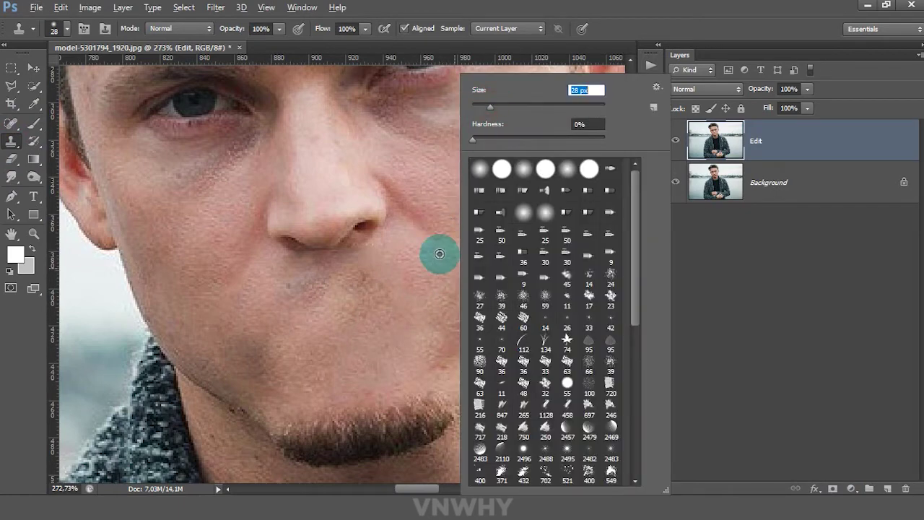
{"action": "left_click", "coordinate": [438, 241]}
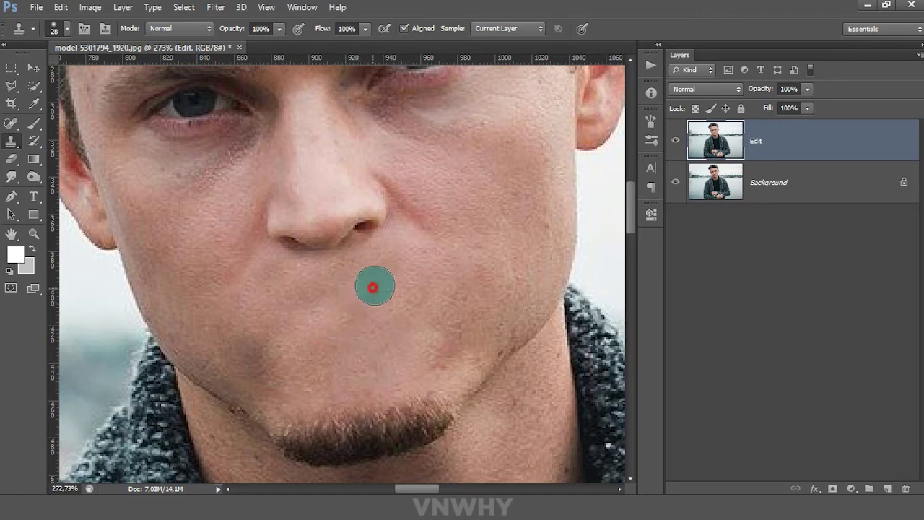
{"action": "scroll", "coordinate": [373, 310], "scroll_direction": "down", "scroll_amount": 2}
{"action": "scroll", "coordinate": [394, 310], "scroll_direction": "up", "scroll_amount": 2}
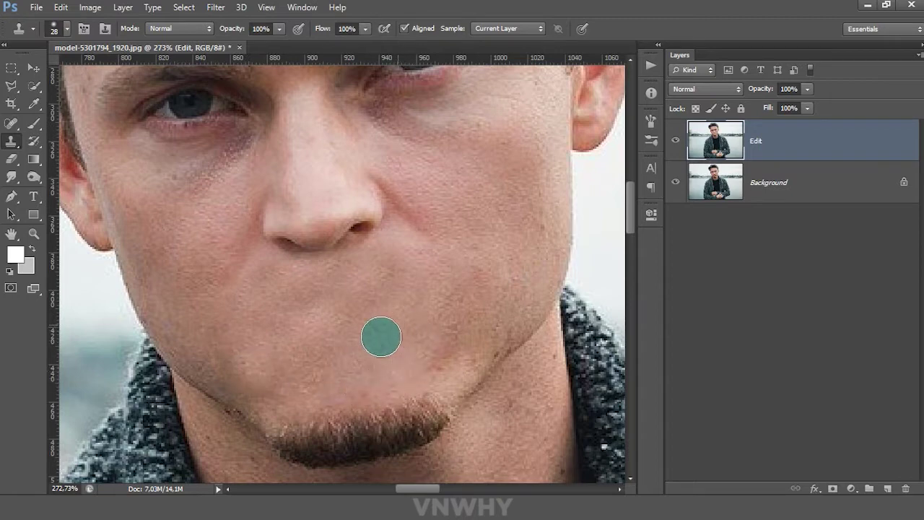
{"action": "left_click", "coordinate": [33, 68]}
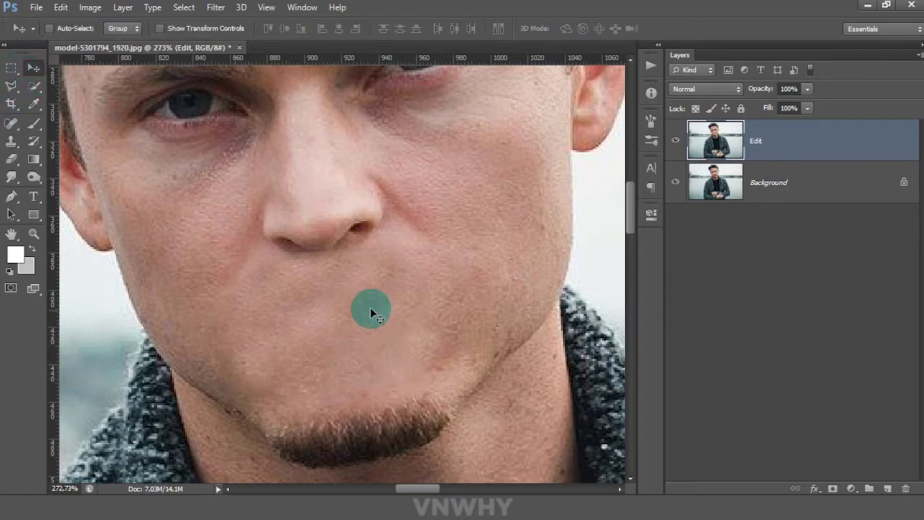
{"action": "left_click", "coordinate": [721, 181]}
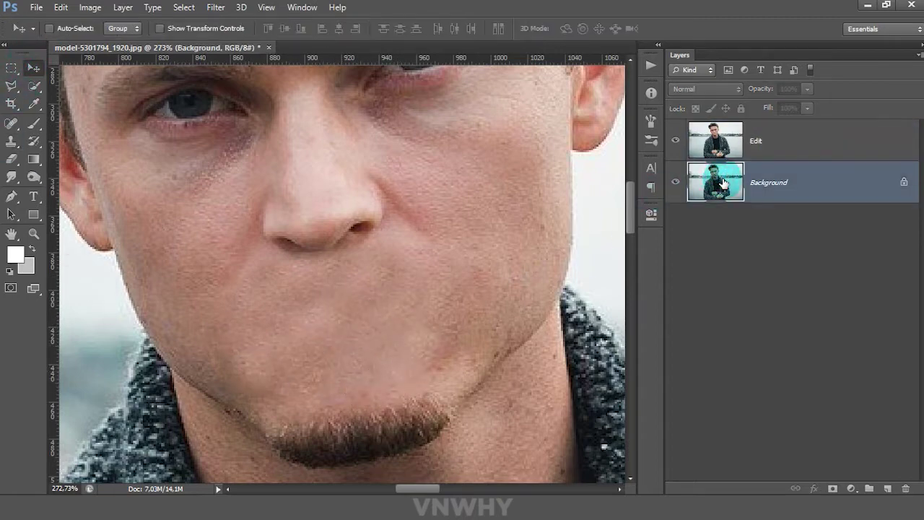
Duplicate the Background layer as a new layer named 'Mouth'.
{"action": "right_click", "coordinate": [802, 173]}
{"action": "left_click", "coordinate": [807, 200]}
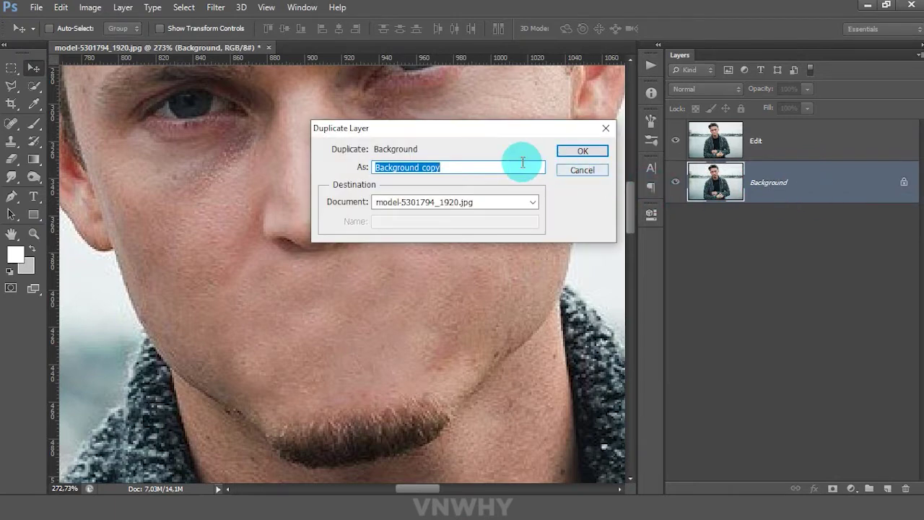
{"action": "type", "text": "Moutah"}
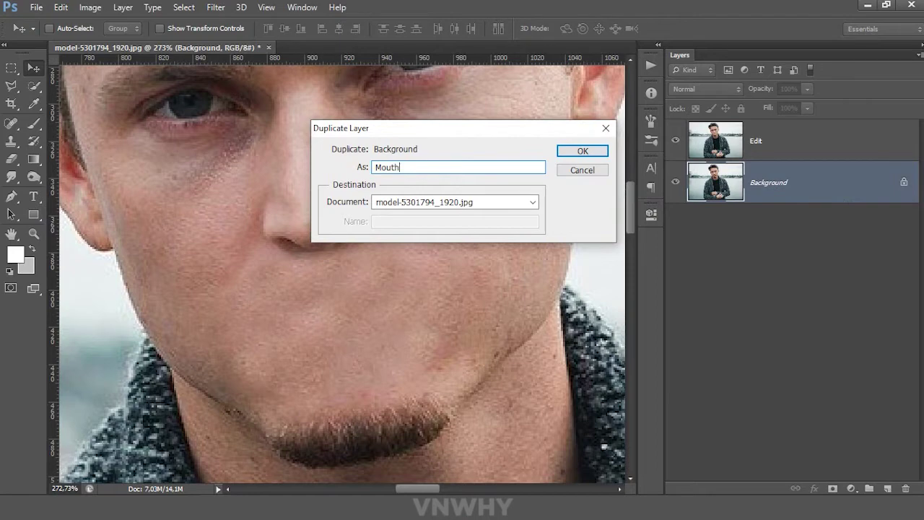
{"action": "left_click", "coordinate": [572, 150]}
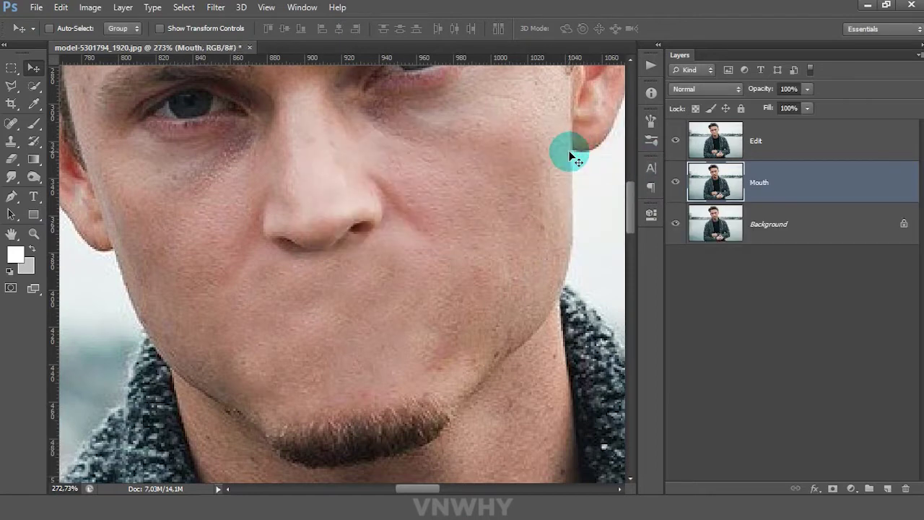
Move the Mouth layer above Edit and add a layer mask to it.
{"action": "left_click", "coordinate": [677, 142]}
{"action": "left_click_drag", "start_coordinate": [716, 180], "coordinate": [777, 148]}
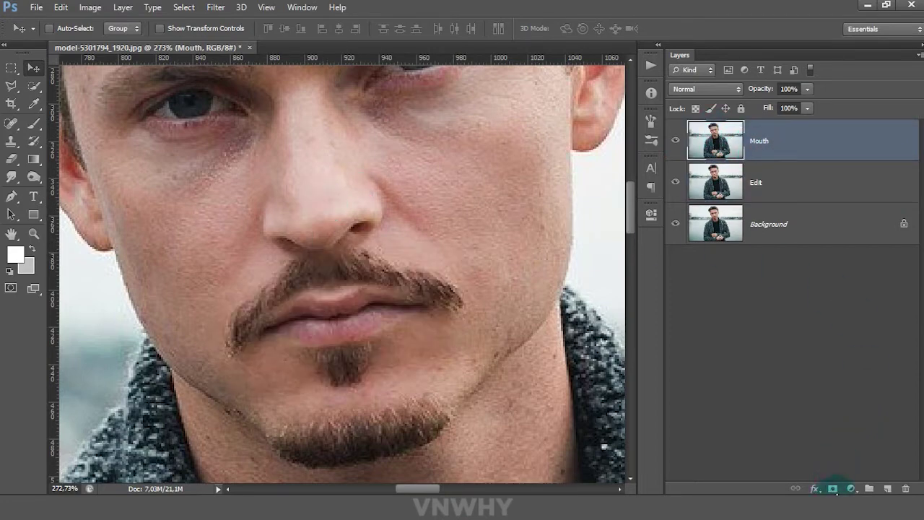
{"action": "left_click", "coordinate": [834, 488]}
{"action": "left_click", "coordinate": [786, 142]}
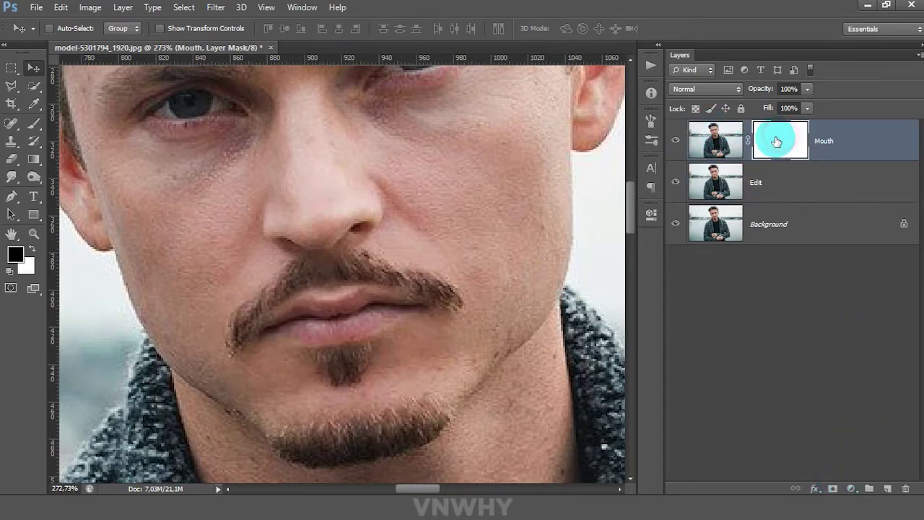
Reset colours to black/white and paint out the moustache on the mask with a 100% opacity brush.
{"action": "left_click", "coordinate": [28, 254]}
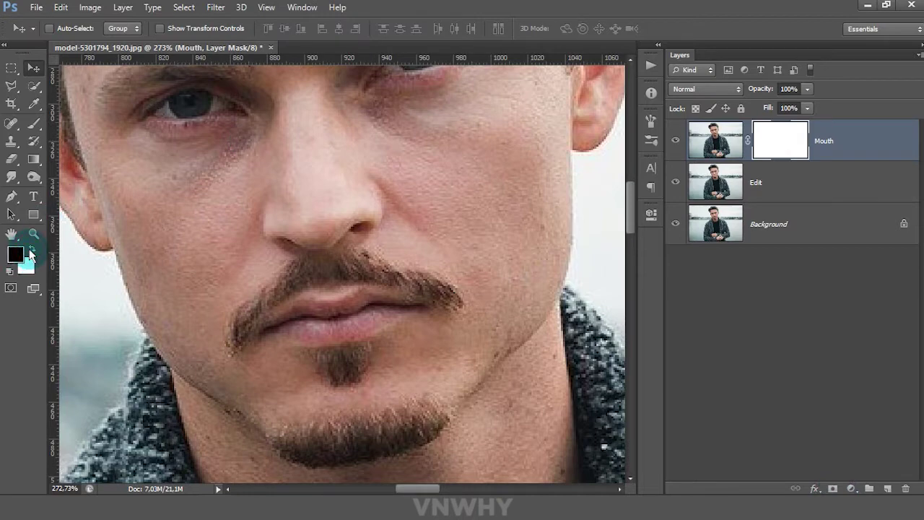
{"action": "left_click", "coordinate": [37, 135]}
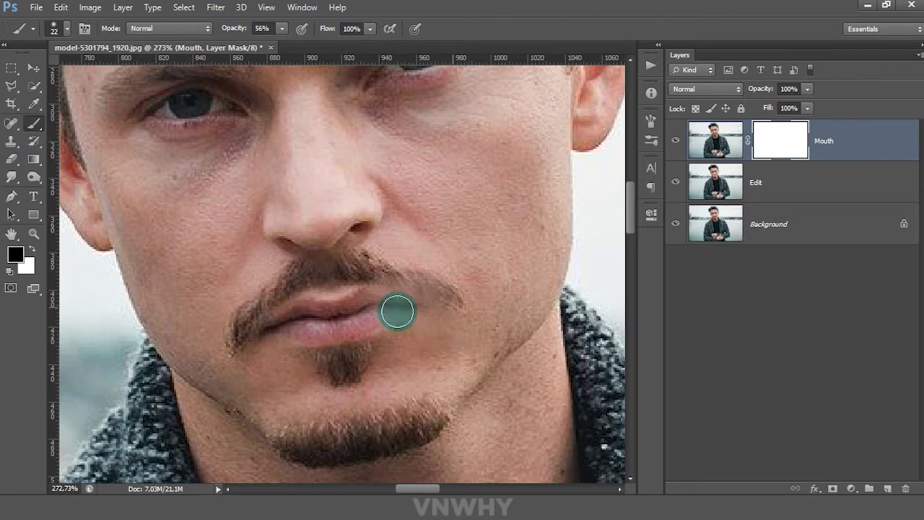
{"action": "left_click", "coordinate": [282, 28]}
{"action": "left_click_drag", "start_coordinate": [284, 42], "coordinate": [332, 49]}
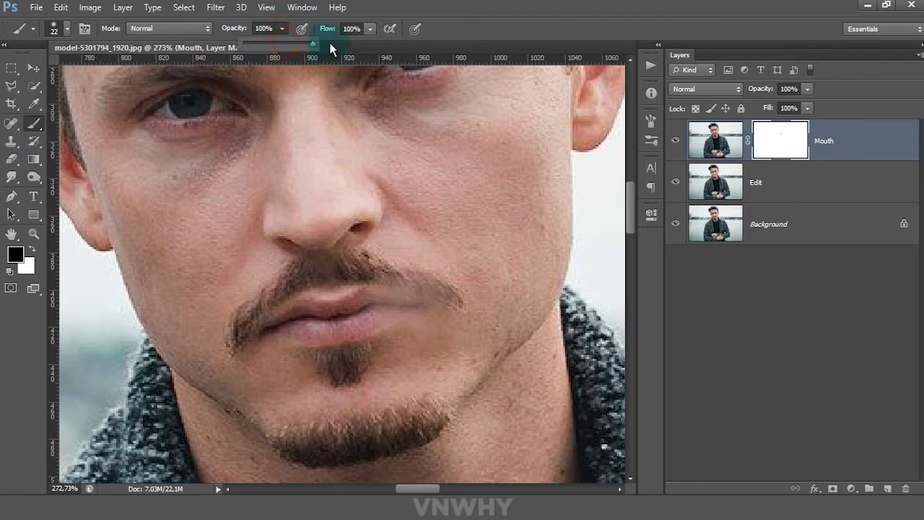
{"action": "mouse_move", "coordinate": [451, 292]}
{"action": "left_mouse_down"}
{"action": "mouse_move", "coordinate": [311, 272]}
{"action": "mouse_move", "coordinate": [233, 279]}
{"action": "mouse_move", "coordinate": [324, 265]}
{"action": "mouse_move", "coordinate": [384, 284]}
{"action": "mouse_move", "coordinate": [280, 340]}
{"action": "mouse_move", "coordinate": [367, 303]}
{"action": "mouse_move", "coordinate": [402, 361]}
{"action": "mouse_move", "coordinate": [296, 377]}
{"action": "mouse_move", "coordinate": [220, 328]}
{"action": "left_mouse_up"}
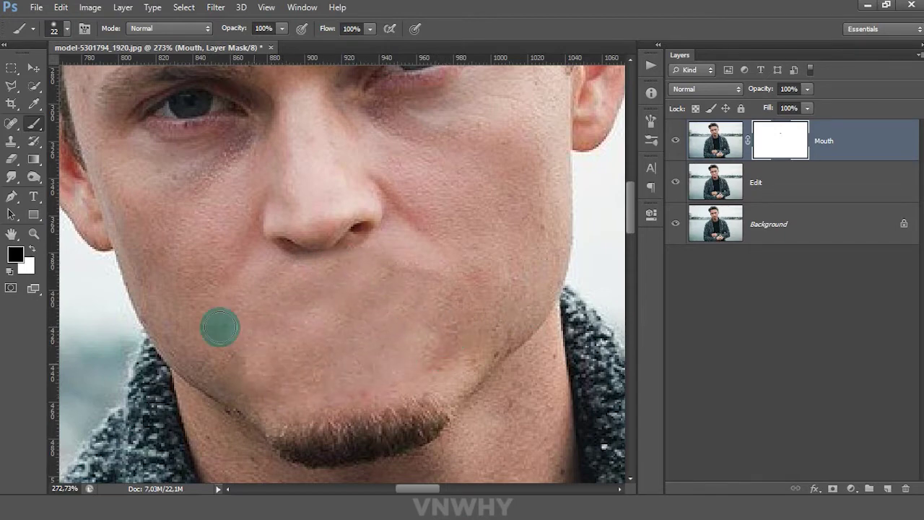
{"action": "right_click", "coordinate": [469, 124]}
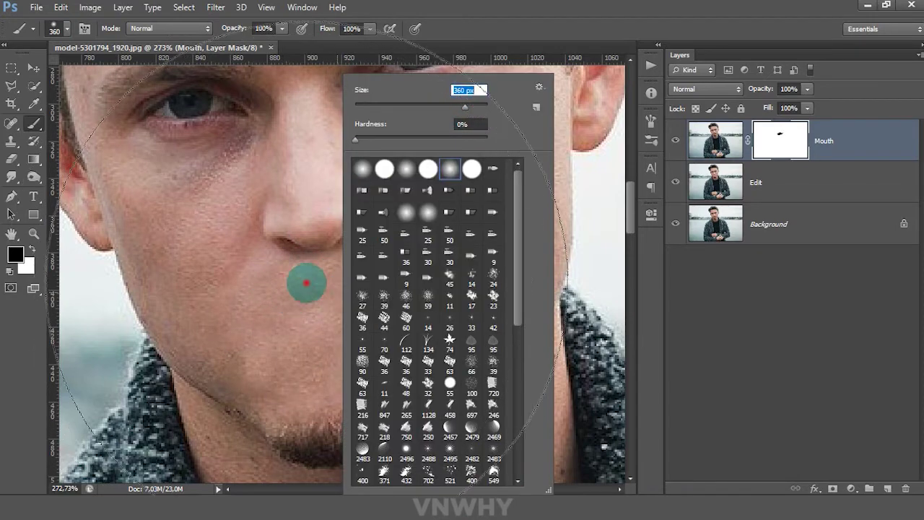
Paint white on the Mouth mask with a 17 px soft brush to restore the lips.
{"action": "left_click", "coordinate": [305, 278]}
{"action": "right_click", "coordinate": [339, 252]}
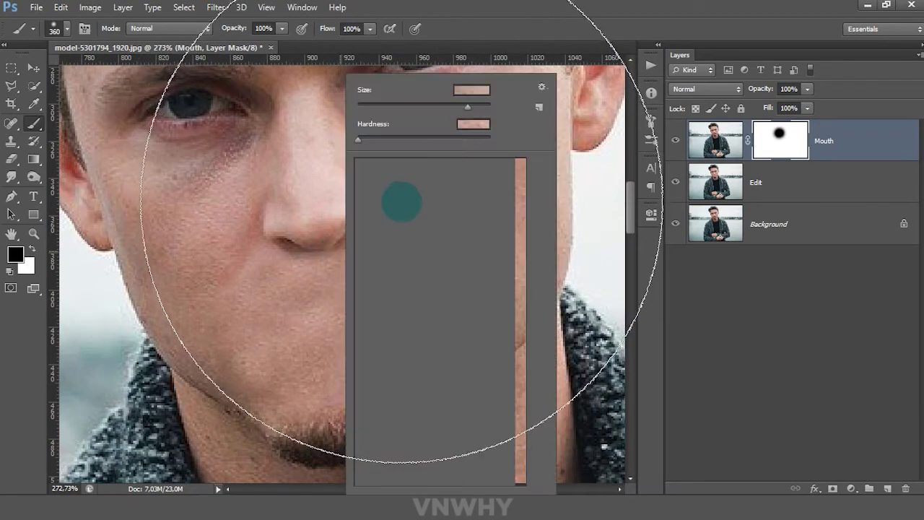
{"action": "left_click", "coordinate": [420, 106]}
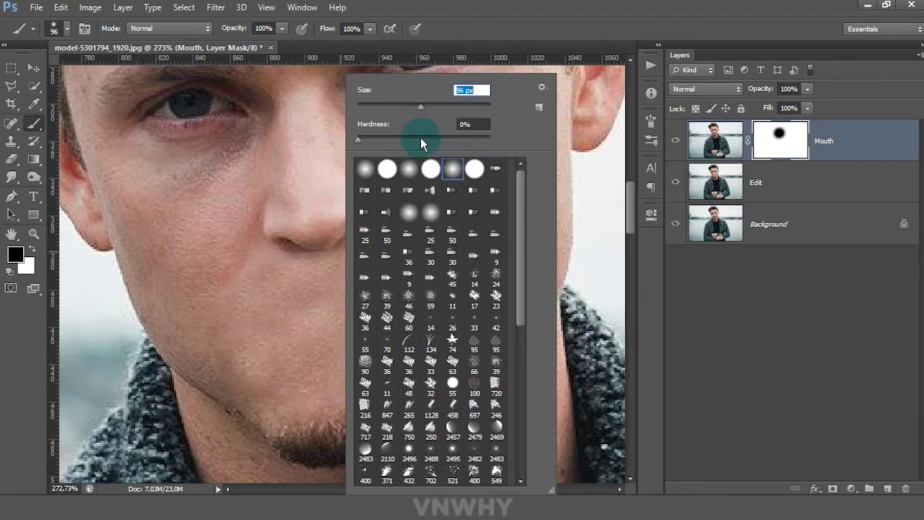
{"action": "left_click", "coordinate": [393, 106]}
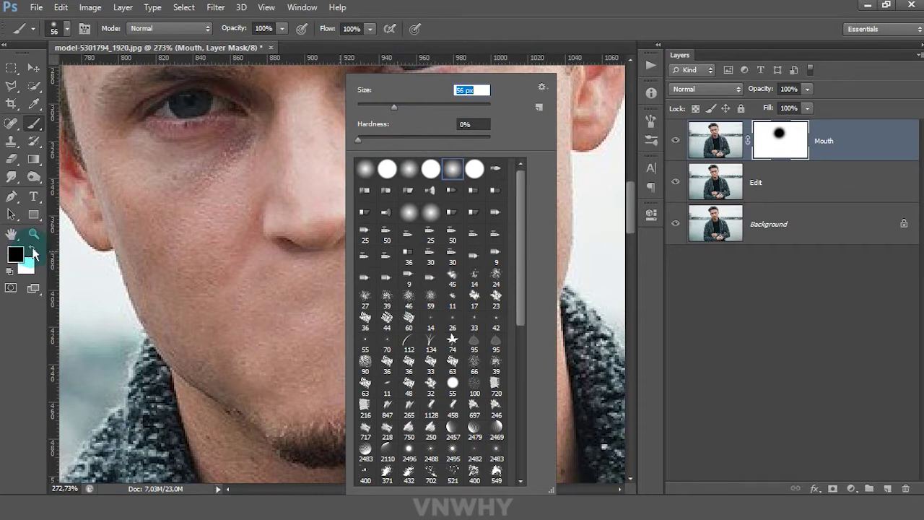
{"action": "left_click", "coordinate": [33, 249]}
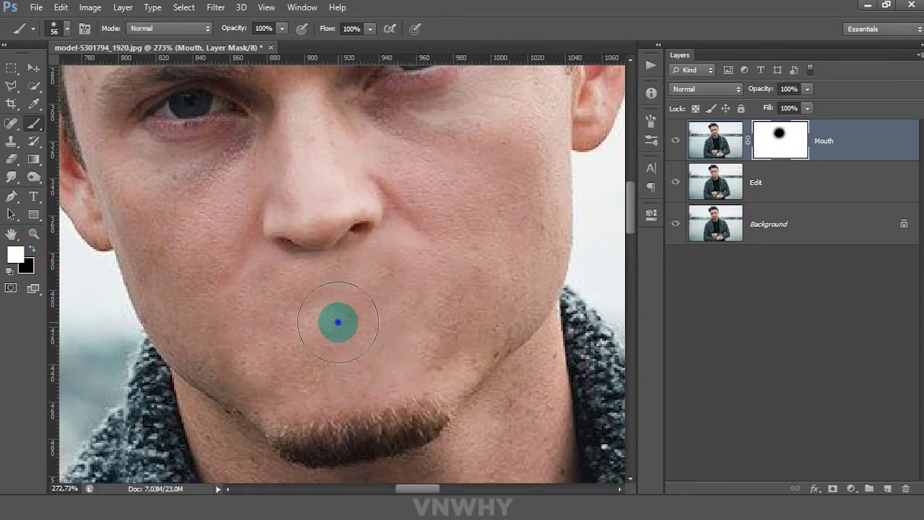
{"action": "right_click", "coordinate": [454, 244]}
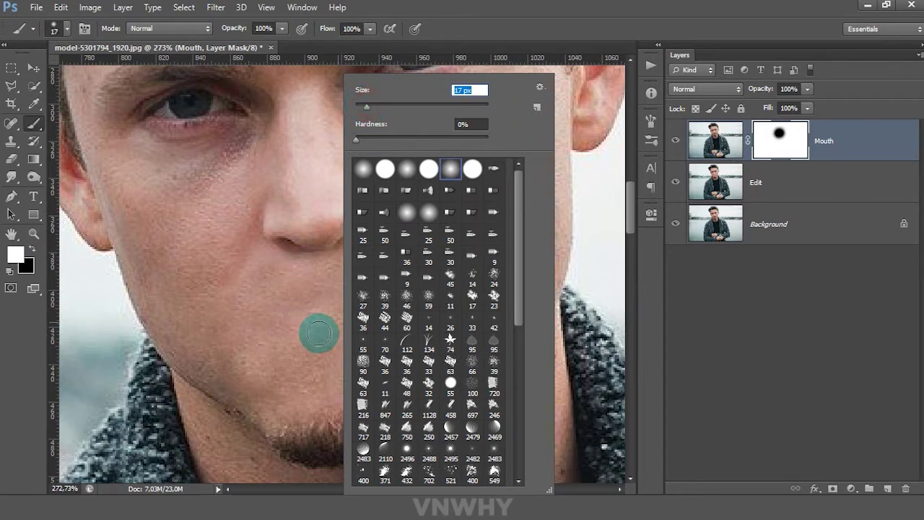
{"action": "left_click", "coordinate": [328, 324]}
{"action": "mouse_move", "coordinate": [339, 330]}
{"action": "left_mouse_down"}
{"action": "mouse_move", "coordinate": [366, 312]}
{"action": "mouse_move", "coordinate": [419, 304]}
{"action": "mouse_move", "coordinate": [359, 332]}
{"action": "mouse_move", "coordinate": [260, 337]}
{"action": "mouse_move", "coordinate": [299, 315]}
{"action": "mouse_move", "coordinate": [242, 347]}
{"action": "mouse_move", "coordinate": [348, 296]}
{"action": "mouse_move", "coordinate": [340, 299]}
{"action": "mouse_move", "coordinate": [405, 325]}
{"action": "mouse_move", "coordinate": [258, 356]}
{"action": "left_mouse_up"}
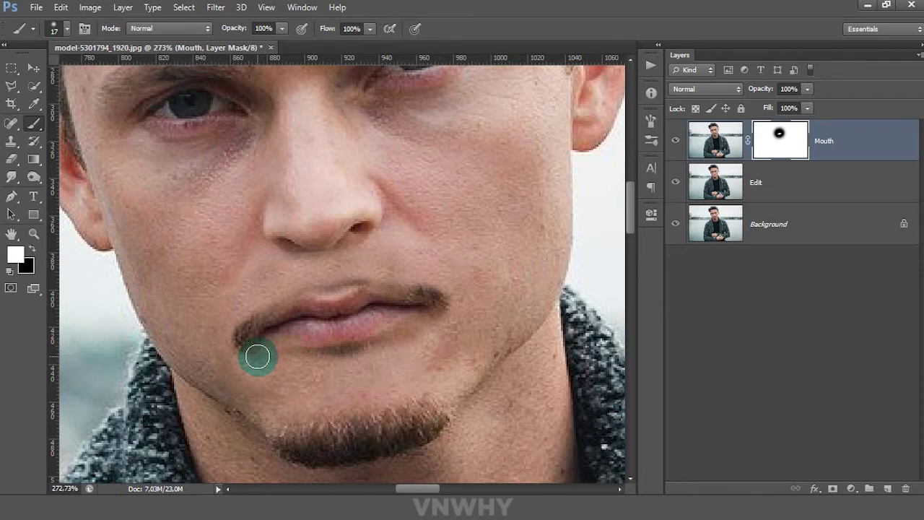
{"action": "left_click", "coordinate": [31, 249]}
Paint black at 39% opacity to fade the moustache above and below the lips.
{"action": "left_click", "coordinate": [267, 365]}
{"action": "mouse_move", "coordinate": [267, 364]}
{"action": "left_mouse_down"}
{"action": "mouse_move", "coordinate": [314, 356]}
{"action": "mouse_move", "coordinate": [274, 364]}
{"action": "left_mouse_up"}
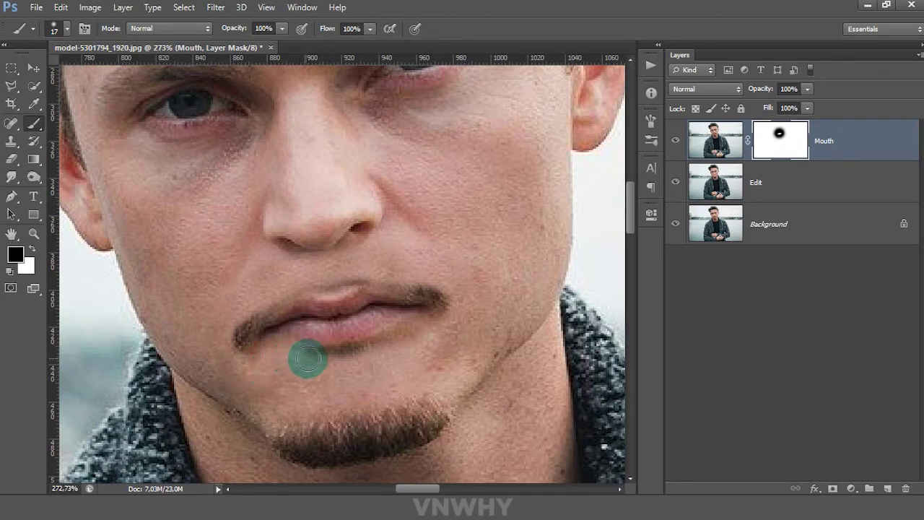
{"action": "left_click", "coordinate": [240, 42]}
{"action": "mouse_move", "coordinate": [298, 363]}
{"action": "left_mouse_down"}
{"action": "mouse_move", "coordinate": [429, 336]}
{"action": "mouse_move", "coordinate": [307, 368]}
{"action": "left_mouse_up"}
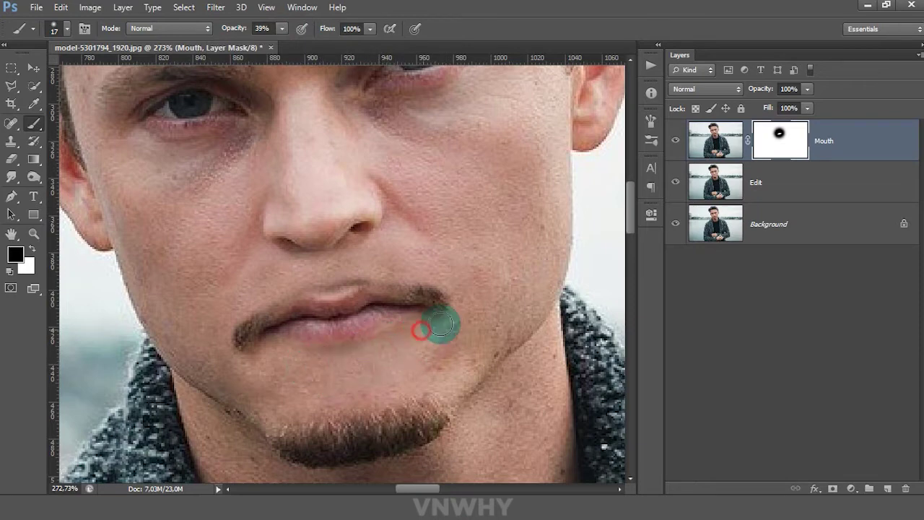
{"action": "mouse_move", "coordinate": [440, 325]}
{"action": "left_mouse_down"}
{"action": "mouse_move", "coordinate": [392, 279]}
{"action": "mouse_move", "coordinate": [455, 286]}
{"action": "mouse_move", "coordinate": [441, 296]}
{"action": "mouse_move", "coordinate": [416, 257]}
{"action": "mouse_move", "coordinate": [258, 299]}
{"action": "mouse_move", "coordinate": [233, 354]}
{"action": "mouse_move", "coordinate": [256, 301]}
{"action": "mouse_move", "coordinate": [235, 352]}
{"action": "mouse_move", "coordinate": [256, 310]}
{"action": "mouse_move", "coordinate": [250, 350]}
{"action": "mouse_move", "coordinate": [245, 337]}
{"action": "mouse_move", "coordinate": [288, 277]}
{"action": "left_mouse_up"}
Refine the left lip corner, alternating black and white mask painting.
{"action": "left_click", "coordinate": [845, 468]}
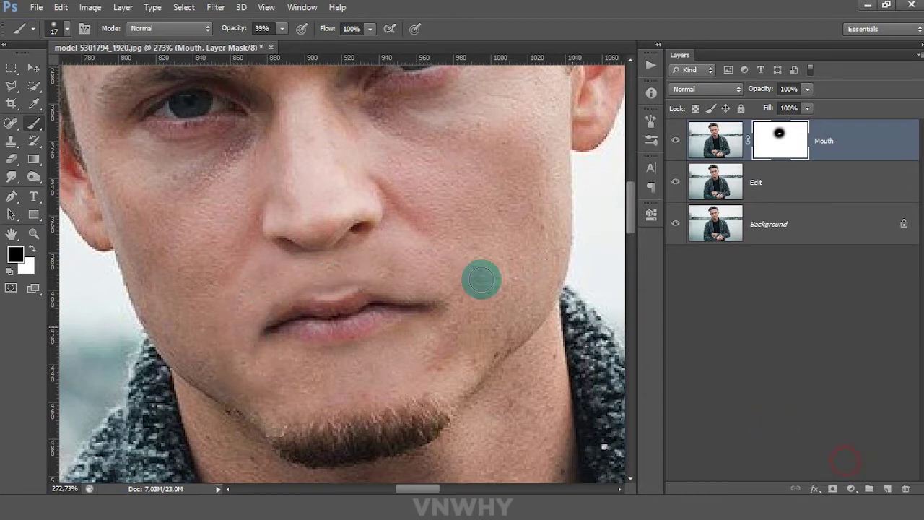
{"action": "mouse_move", "coordinate": [352, 274]}
{"action": "left_mouse_down"}
{"action": "mouse_move", "coordinate": [288, 282]}
{"action": "mouse_move", "coordinate": [254, 315]}
{"action": "left_mouse_up"}
{"action": "left_click", "coordinate": [32, 249]}
{"action": "mouse_move", "coordinate": [261, 330]}
{"action": "left_mouse_down"}
{"action": "mouse_move", "coordinate": [238, 347]}
{"action": "mouse_move", "coordinate": [261, 329]}
{"action": "left_mouse_up"}
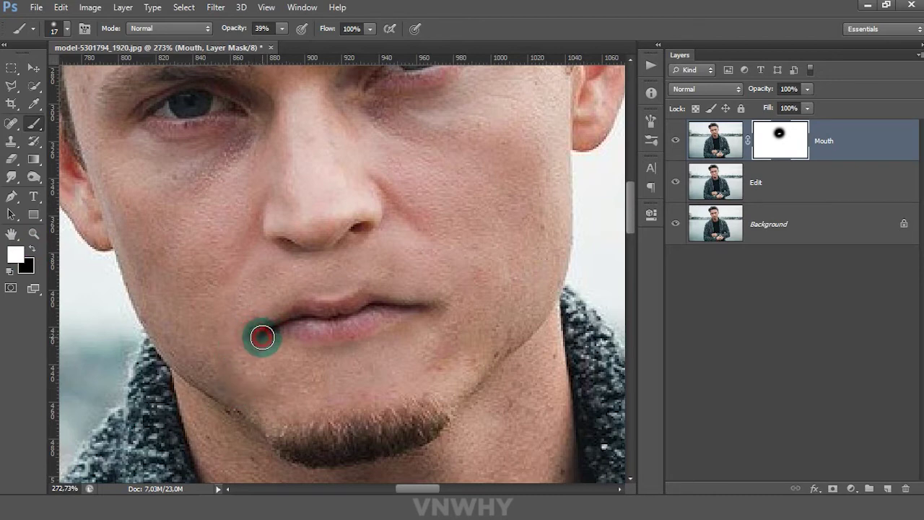
{"action": "left_click", "coordinate": [32, 249]}
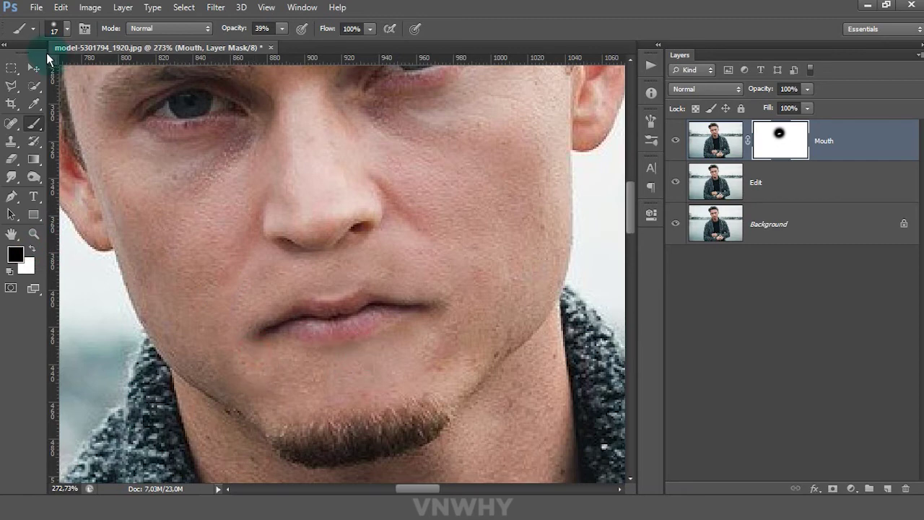
{"action": "left_click", "coordinate": [34, 68]}
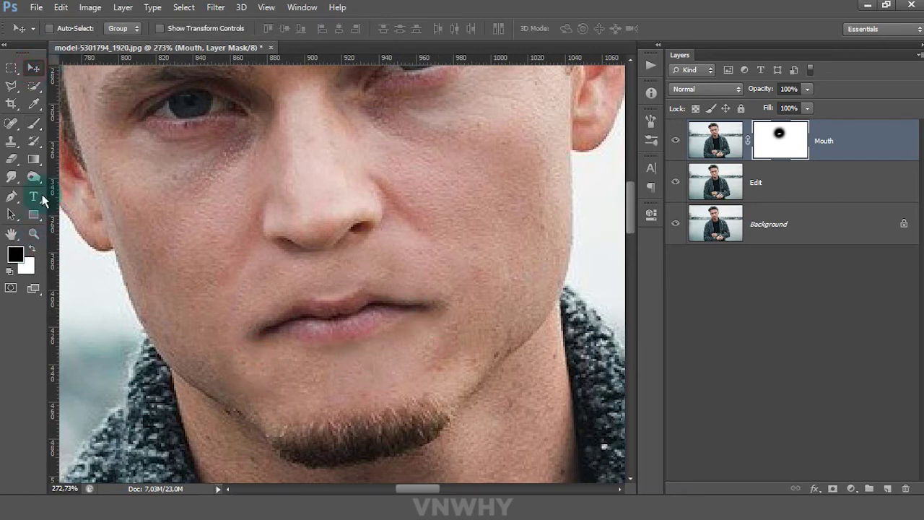
Zoom out to 100% and pan the view to review the whole retouched face.
{"action": "left_click", "coordinate": [33, 123]}
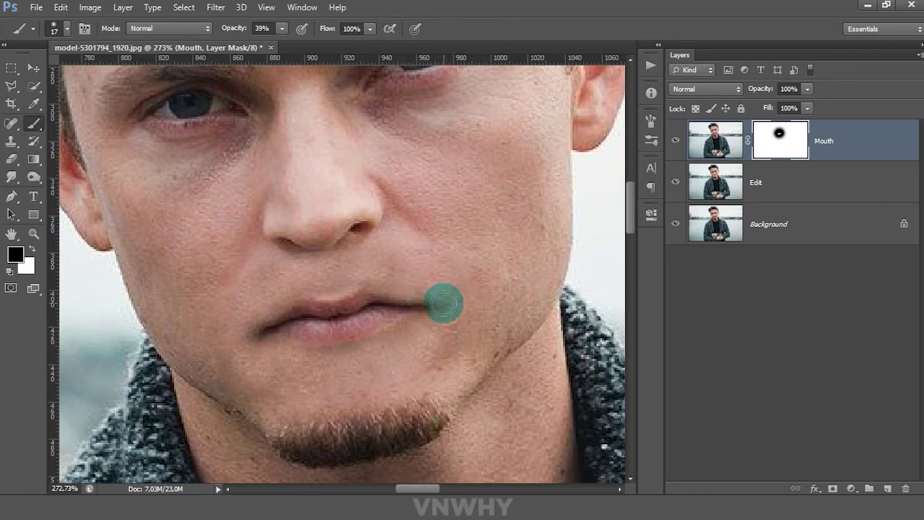
{"action": "left_click", "coordinate": [33, 67]}
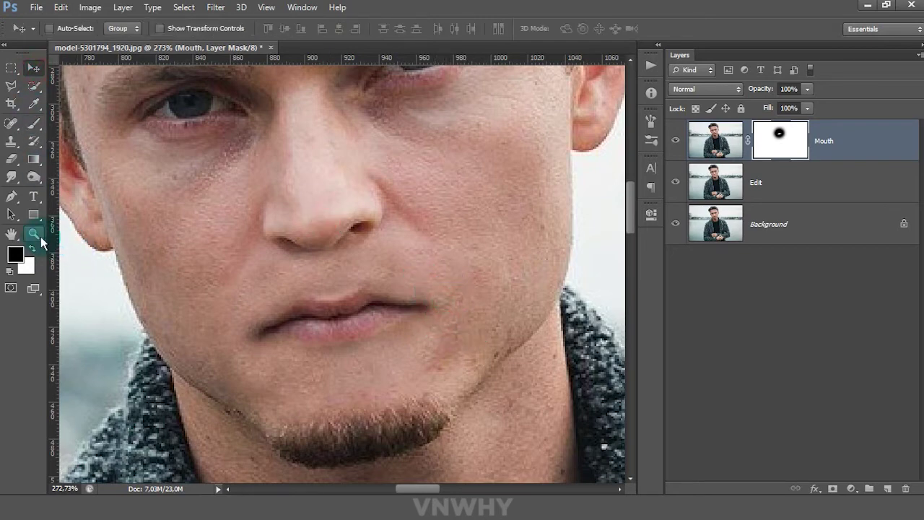
{"action": "left_click", "coordinate": [34, 233]}
{"action": "left_click", "coordinate": [313, 289], "text": "alt"}
{"action": "left_click", "coordinate": [370, 200], "text": "alt"}
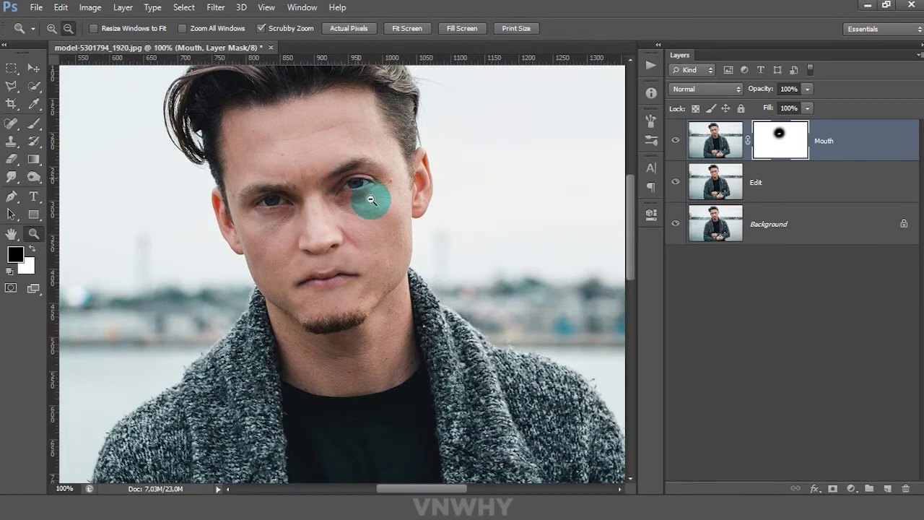
{"action": "scroll", "coordinate": [373, 220], "scroll_direction": "up", "scroll_amount": 1}
{"action": "scroll", "coordinate": [390, 228], "scroll_direction": "up", "scroll_amount": 2}
{"action": "scroll", "coordinate": [547, 219], "scroll_direction": "up", "scroll_amount": 1}
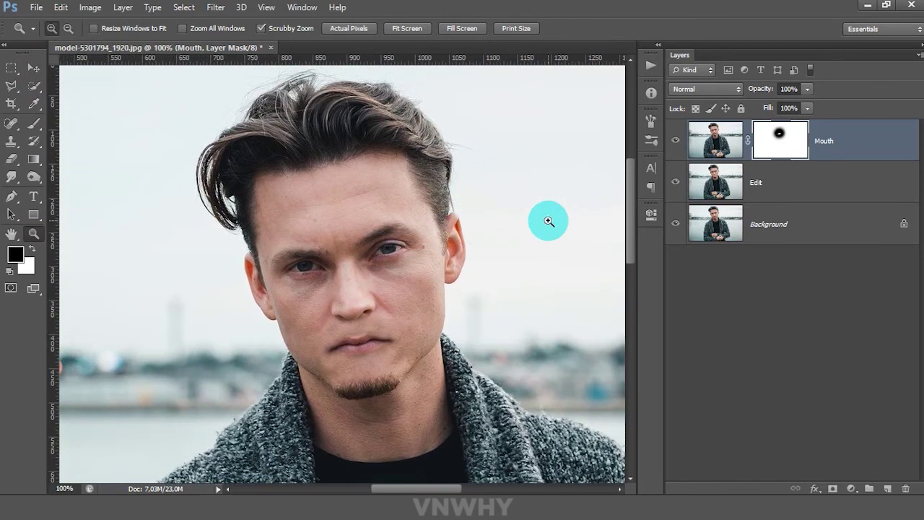
{"action": "scroll", "coordinate": [547, 218], "scroll_direction": "left", "scroll_amount": 1}
{"action": "scroll", "coordinate": [547, 219], "scroll_direction": "left", "scroll_amount": 1}
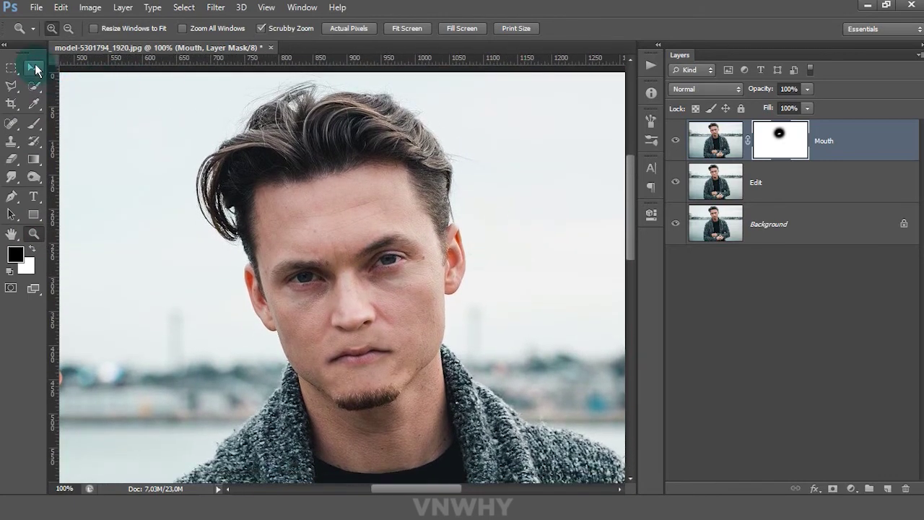
{"action": "left_click", "coordinate": [34, 67]}
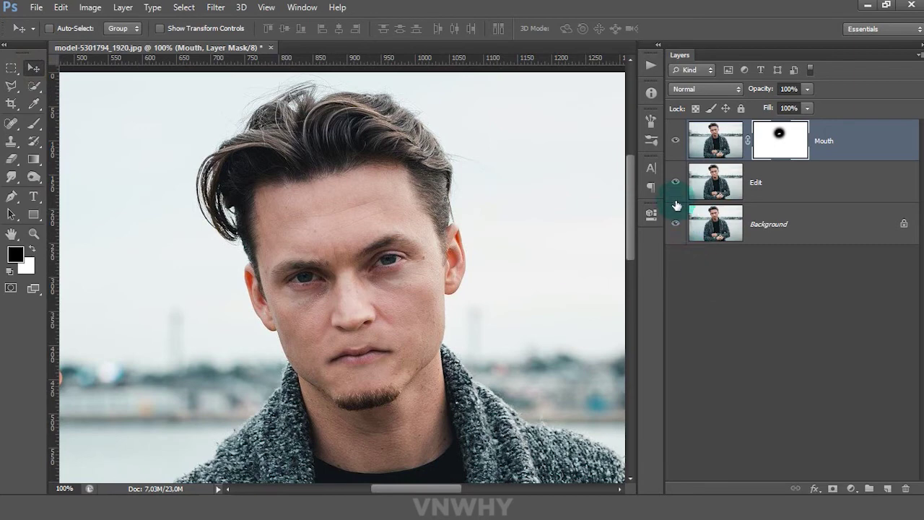
Select the Edit and Mouth layers and merge them with Ctrl+E.
{"action": "left_click", "coordinate": [713, 189]}
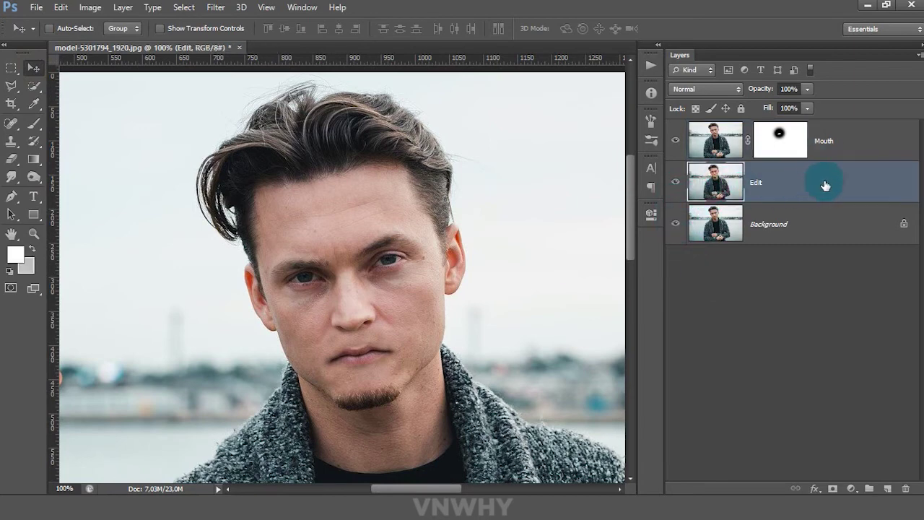
{"action": "left_click", "coordinate": [863, 143], "text": "ctrl"}
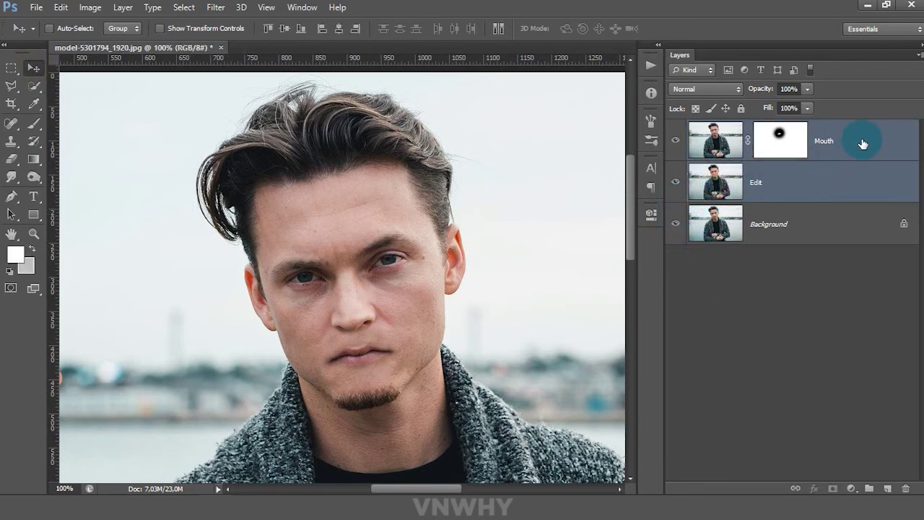
{"action": "key", "text": "ctrl+e"}
Toggle the merged Mouth layer's visibility and fit the image to compare against the original.
{"action": "left_click", "coordinate": [676, 143]}
{"action": "left_click", "coordinate": [676, 144]}
{"action": "left_click", "coordinate": [676, 144]}
{"action": "left_click", "coordinate": [676, 143]}
{"action": "left_click", "coordinate": [676, 144]}
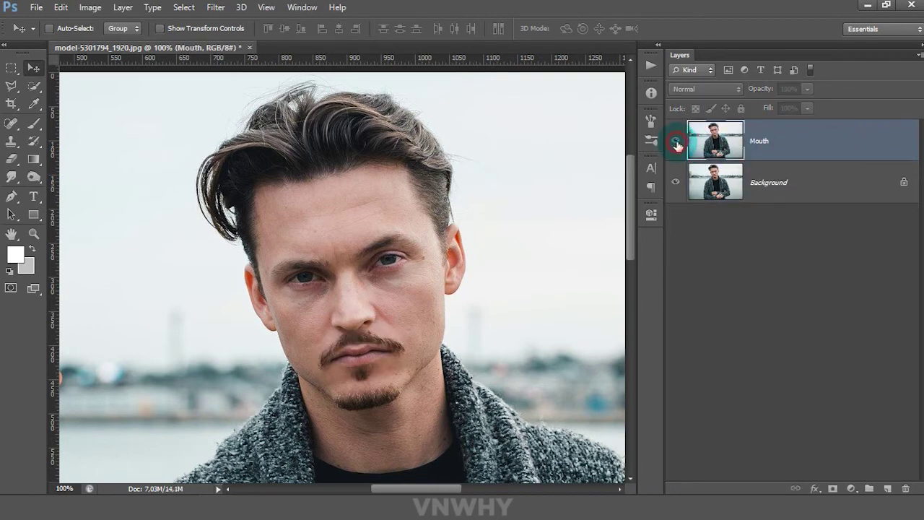
{"action": "left_click", "coordinate": [677, 143]}
{"action": "key", "text": "ctrl+0"}
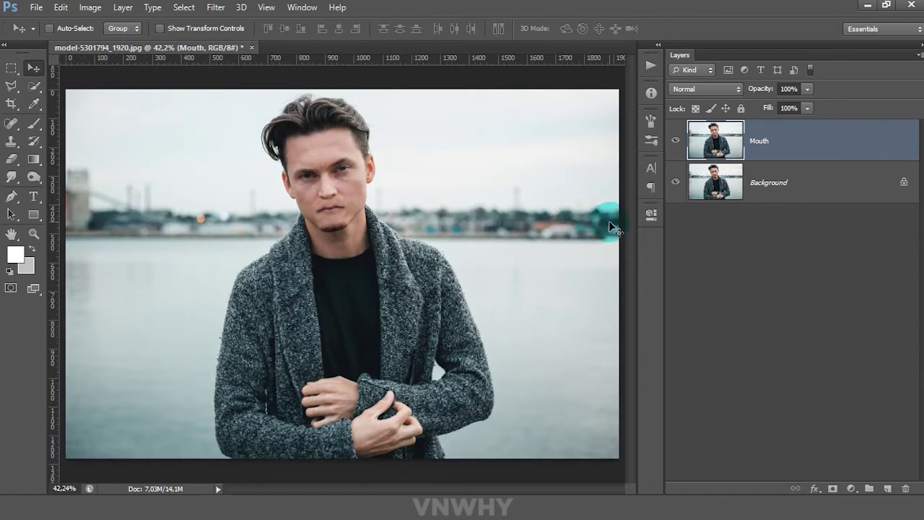
{"action": "left_click", "coordinate": [677, 143]}
{"action": "left_click", "coordinate": [677, 144]}
{"action": "left_click", "coordinate": [677, 143]}
{"action": "left_click", "coordinate": [677, 144]}
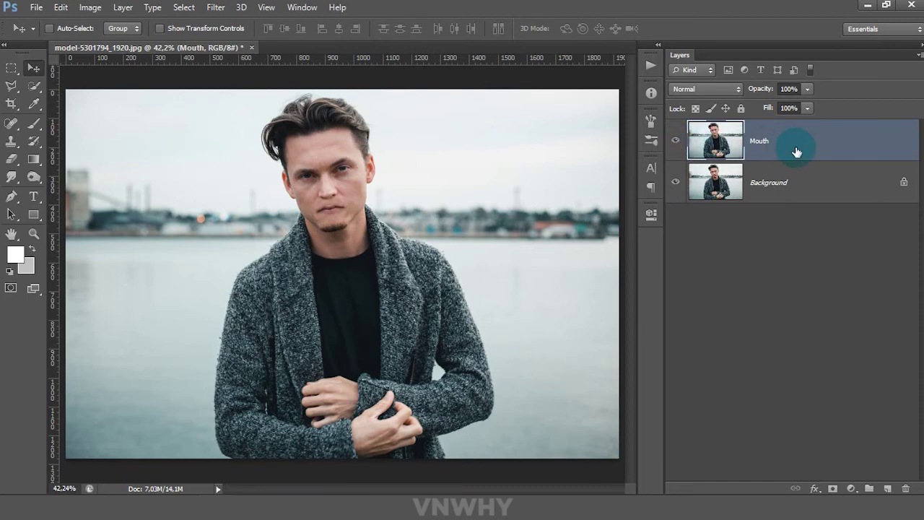